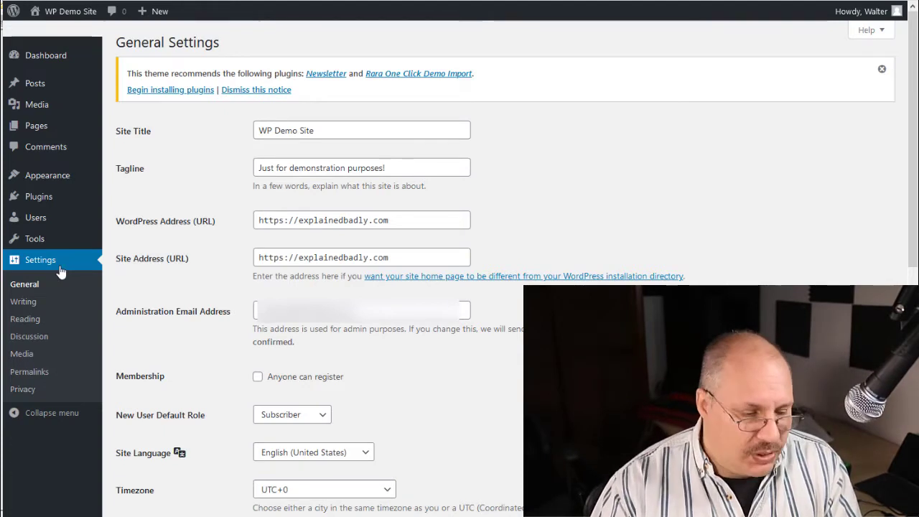
# Look through the available site languages in the general settings, keeping English (United States)
pyautogui.scroll(-5, 257, 310)
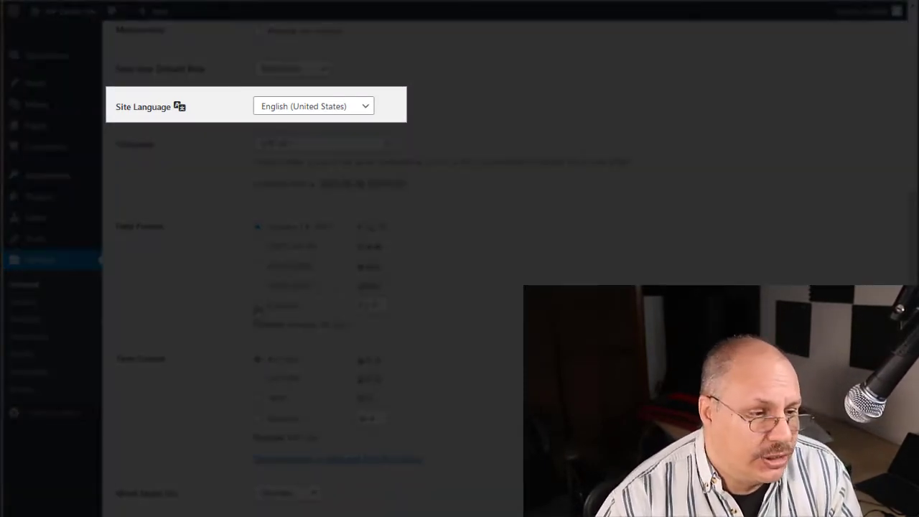
pyautogui.click(375, 111)
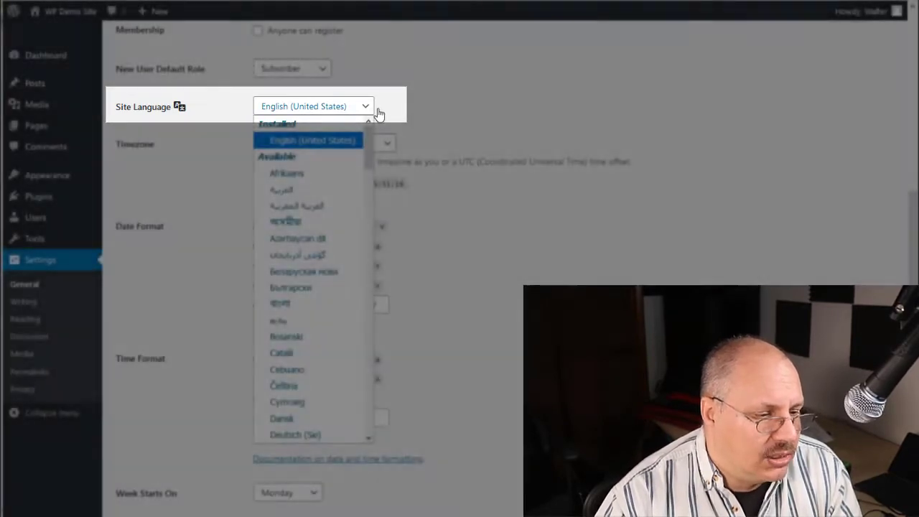
pyautogui.scroll(-4, 351, 186)
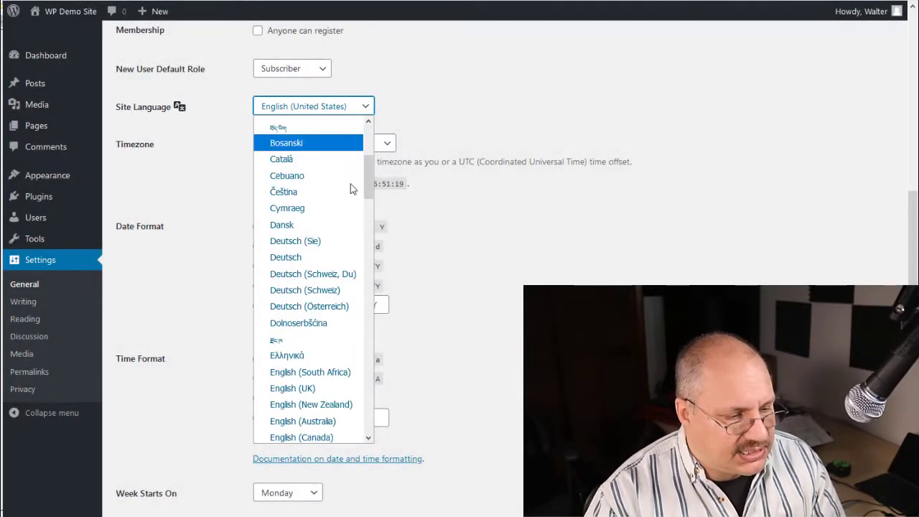
pyautogui.scroll(-3, 350, 184)
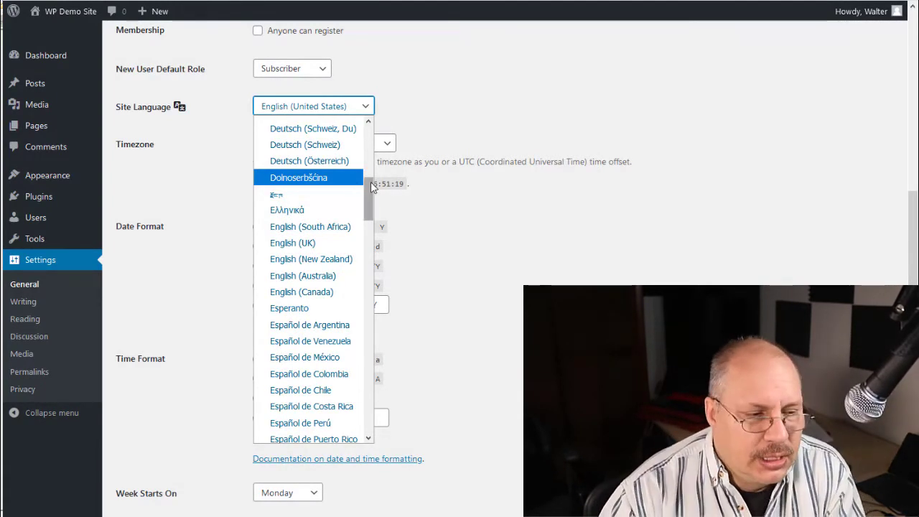
pyautogui.click(473, 142)
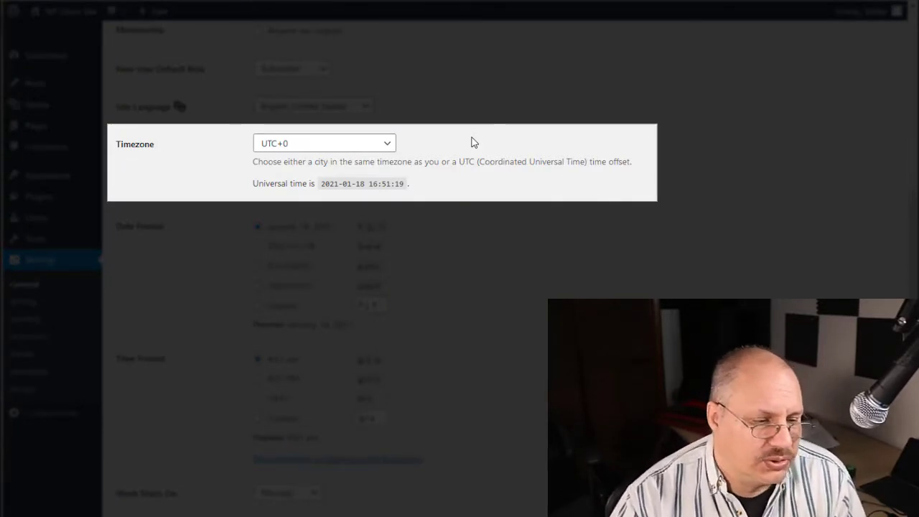
# Set the site's timezone to New York from the America city group
pyautogui.click(390, 147)
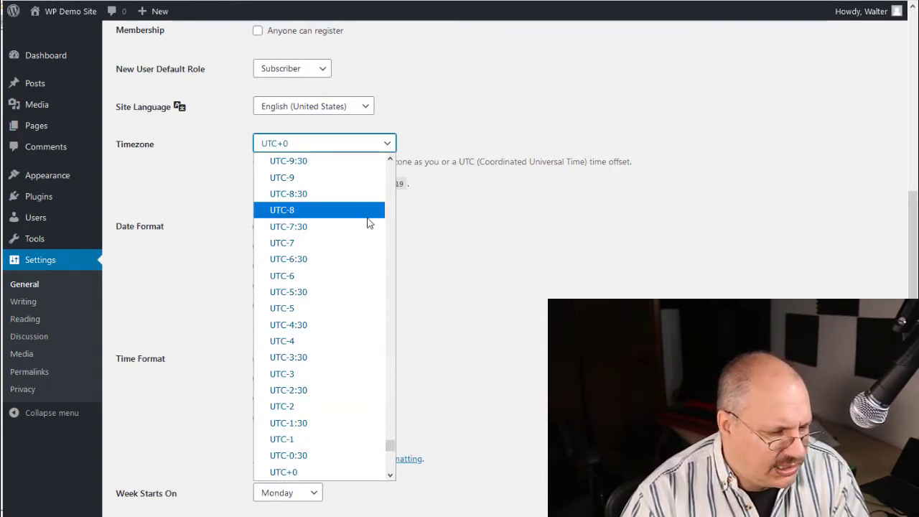
pyautogui.moveTo(389, 449); pyautogui.dragTo(394, 295)
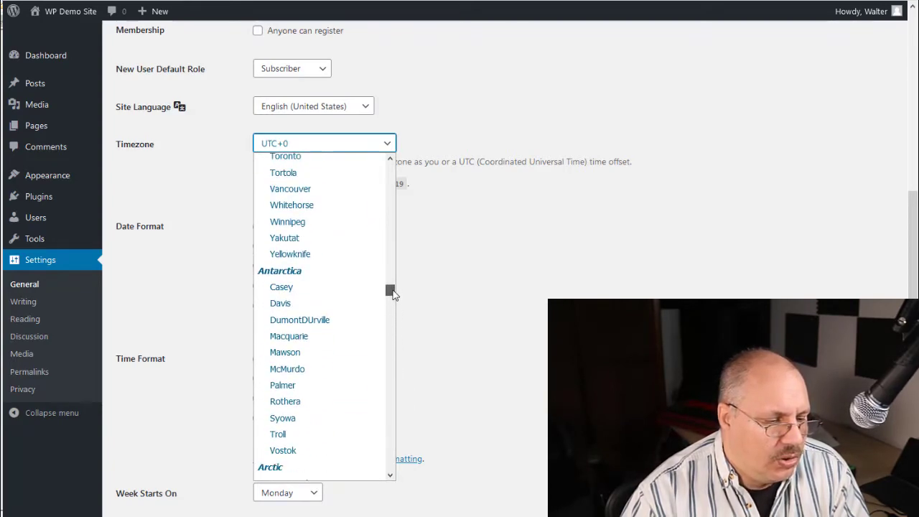
pyautogui.scroll(-5, 322, 282)
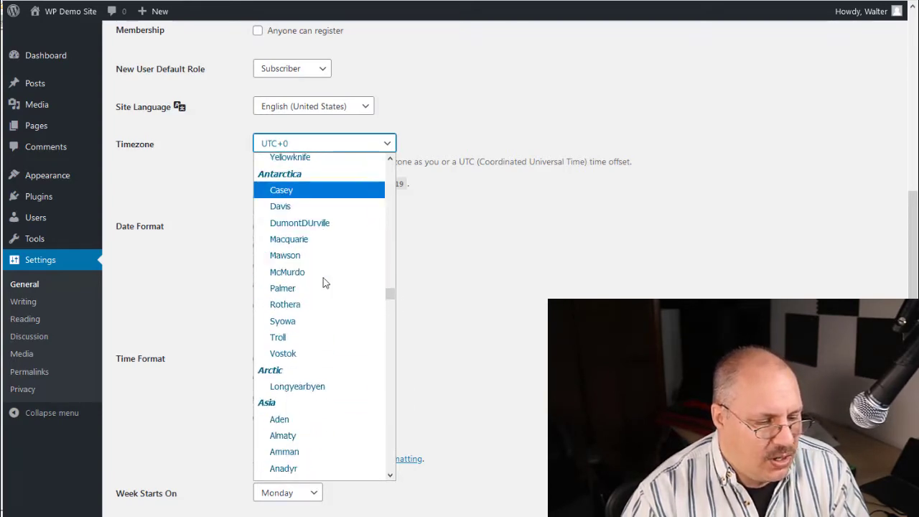
pyautogui.scroll(-3, 323, 282)
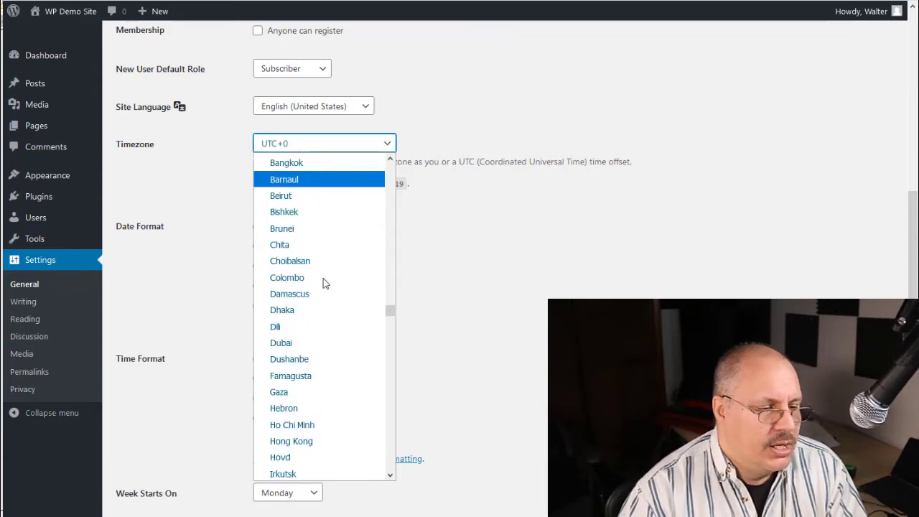
pyautogui.scroll(-9, 324, 284)
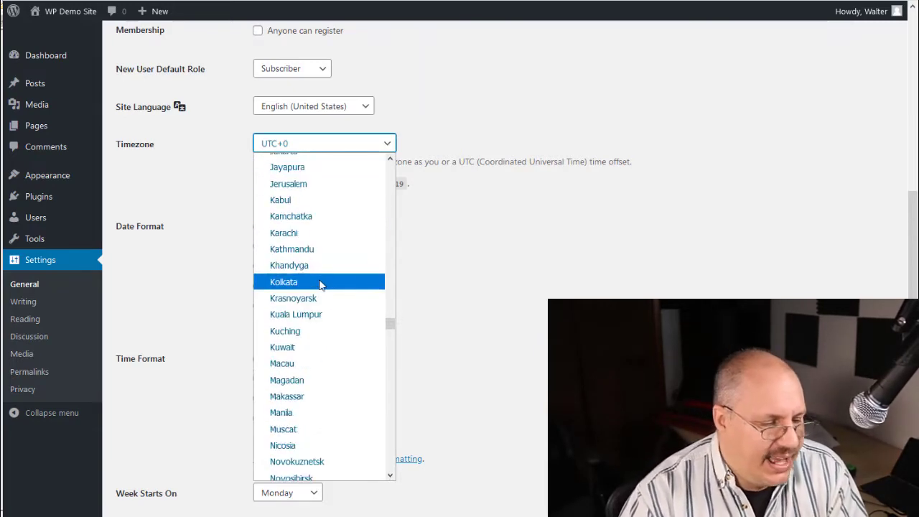
pyautogui.scroll(-12, 321, 285)
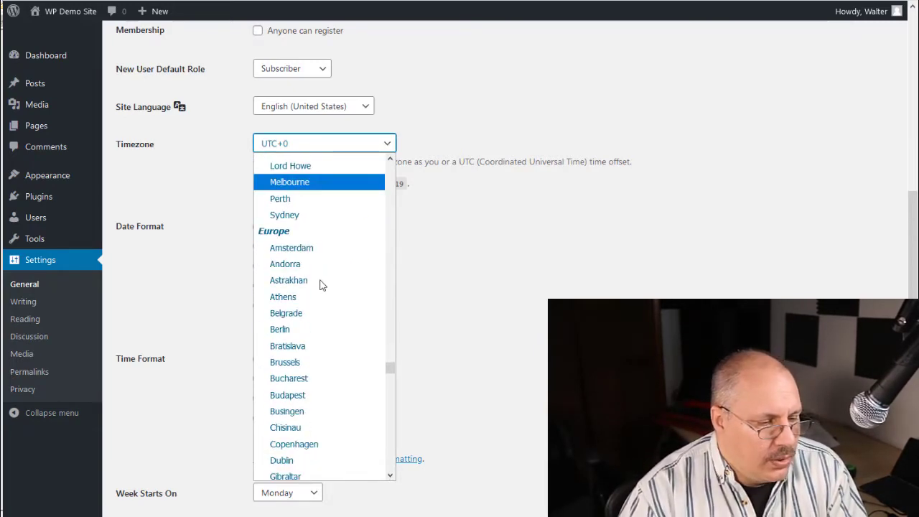
pyautogui.scroll(-8, 322, 285)
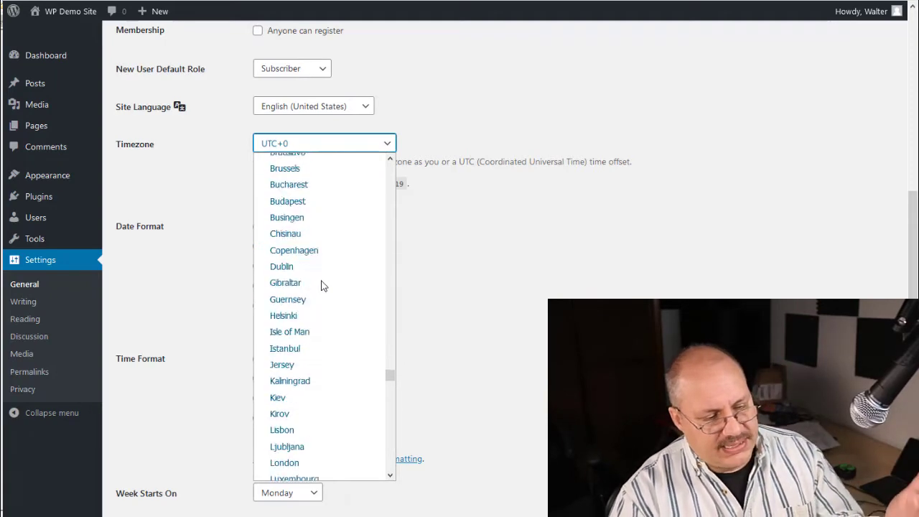
pyautogui.scroll(-4, 322, 285)
pyautogui.moveTo(389, 392); pyautogui.dragTo(405, 201)
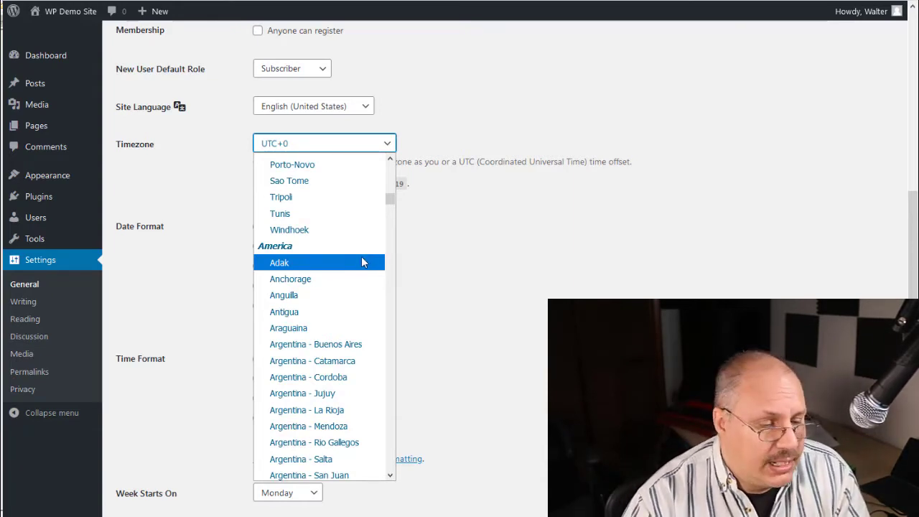
pyautogui.scroll(-7, 361, 262)
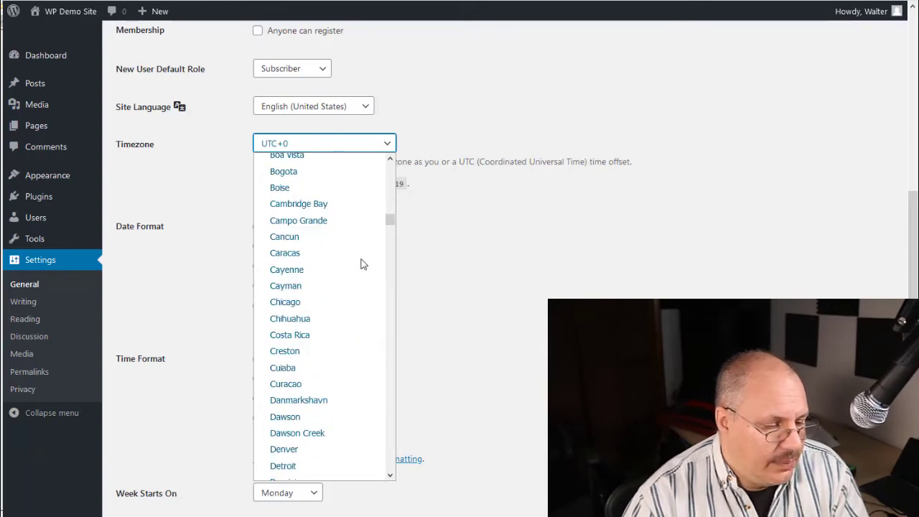
pyautogui.scroll(-8, 363, 264)
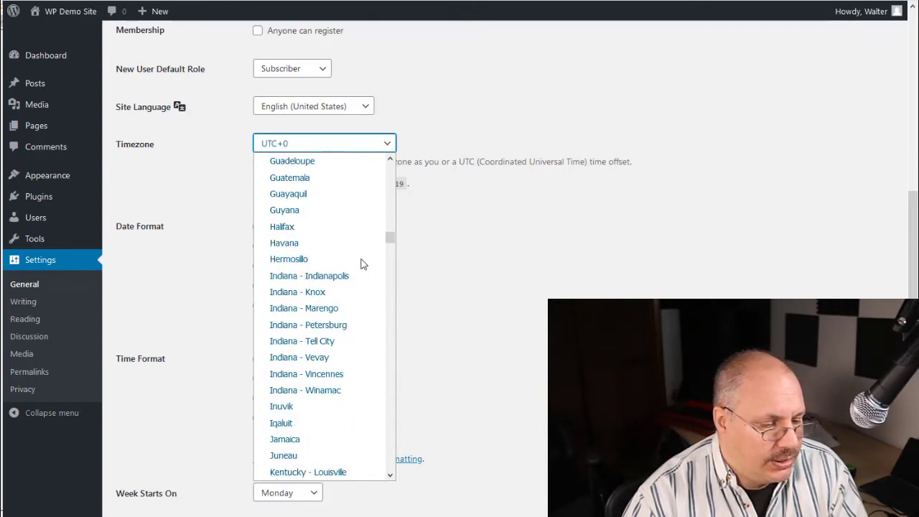
pyautogui.scroll(-4, 362, 264)
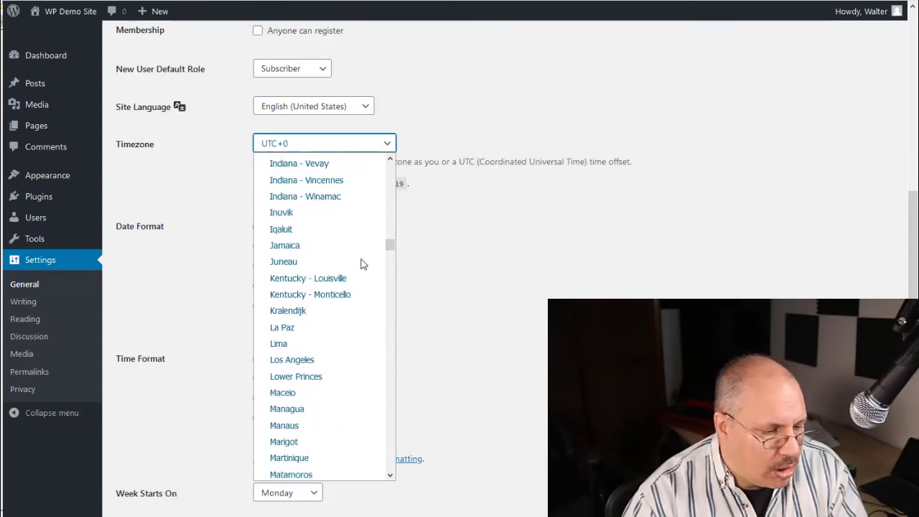
pyautogui.scroll(-7, 363, 264)
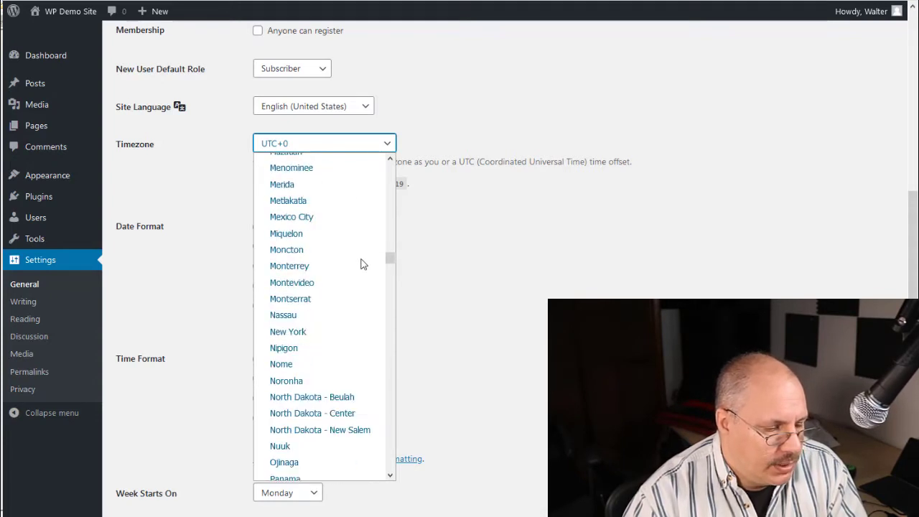
pyautogui.click(347, 337)
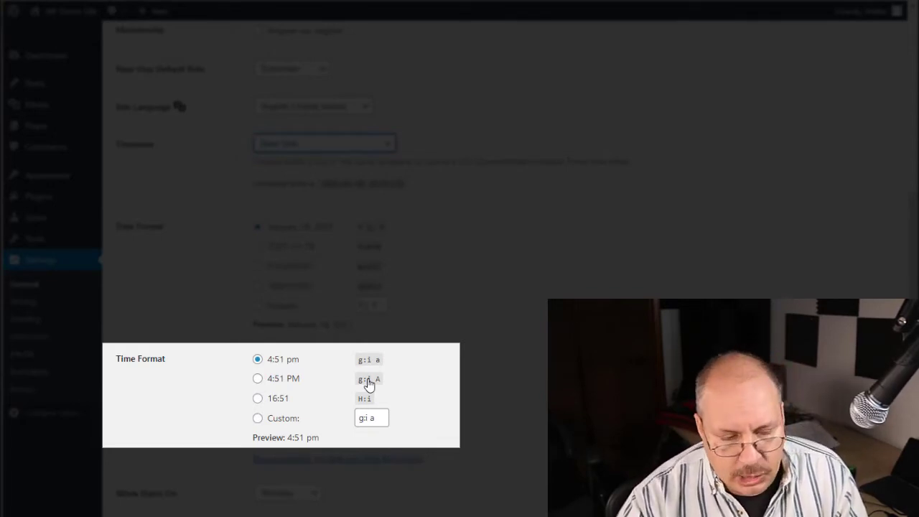
# Set the time format to 4:51 PM (g:i A) and the week start to Sunday, and save the general settings
pyautogui.click(286, 381)
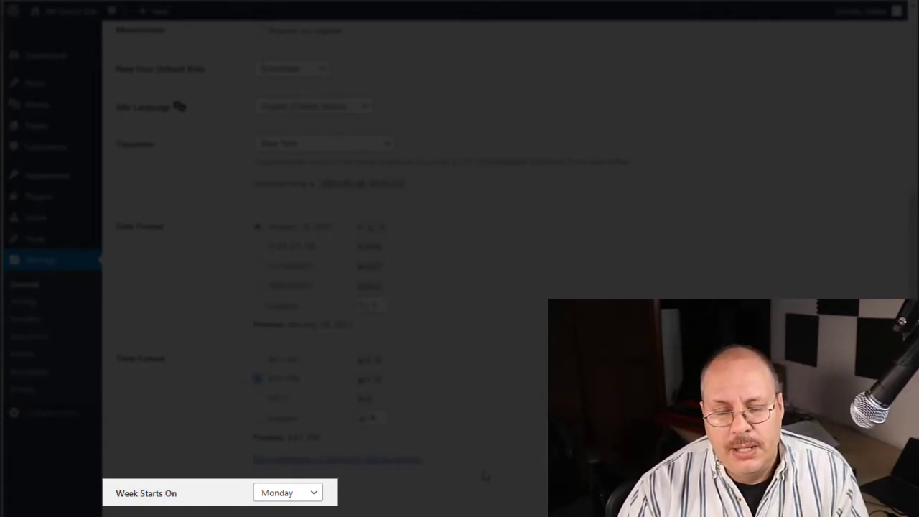
pyautogui.click(307, 494)
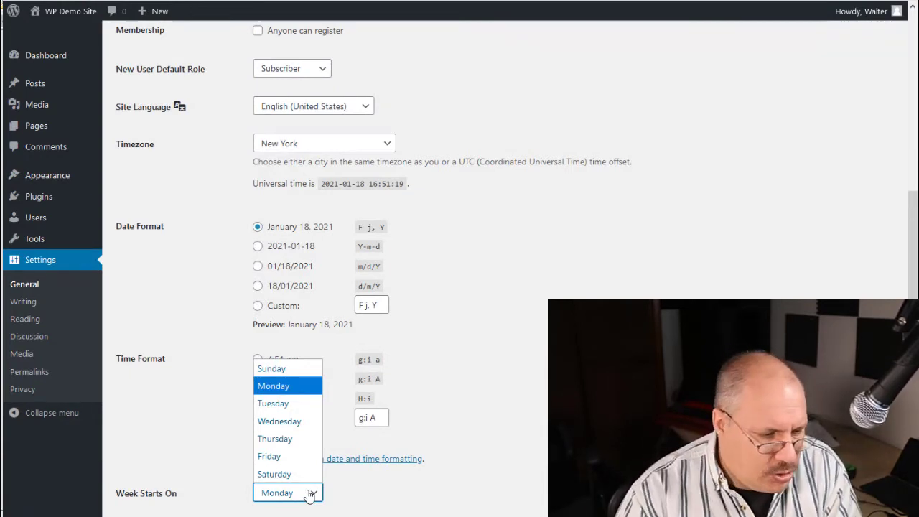
pyautogui.click(270, 369)
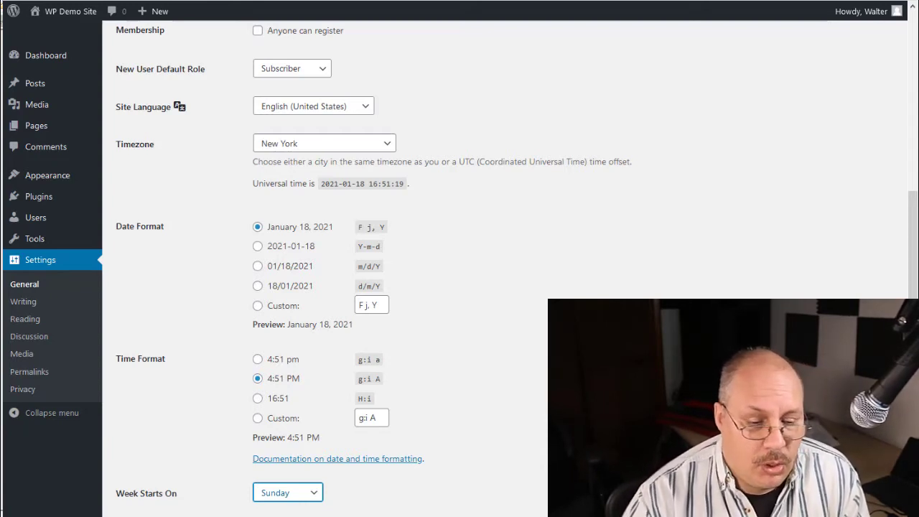
pyautogui.scroll(-1, 459, 288)
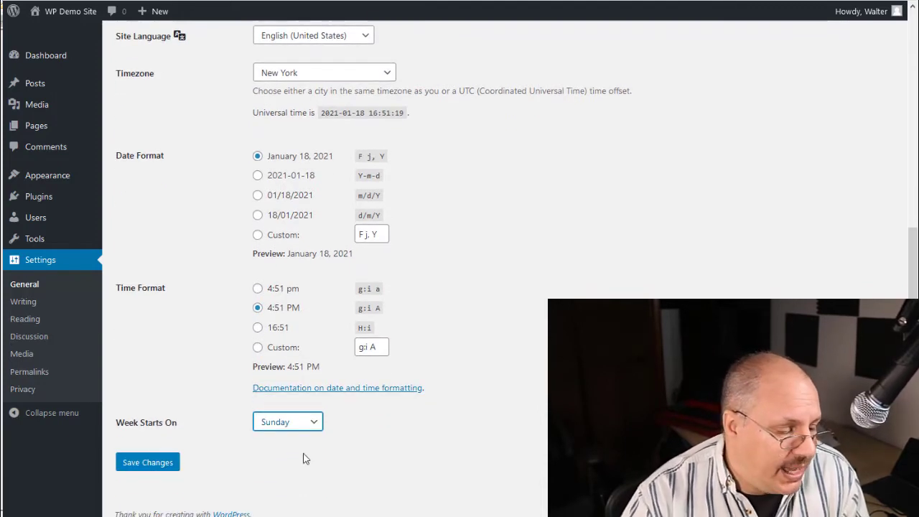
pyautogui.click(138, 465)
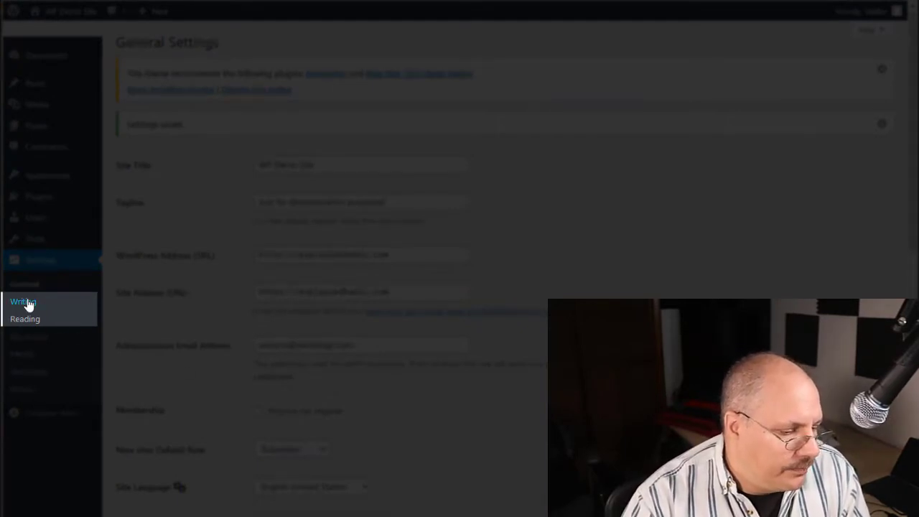
# Open the Writing settings and review the choices for default post category and default post format
pyautogui.click(28, 304)
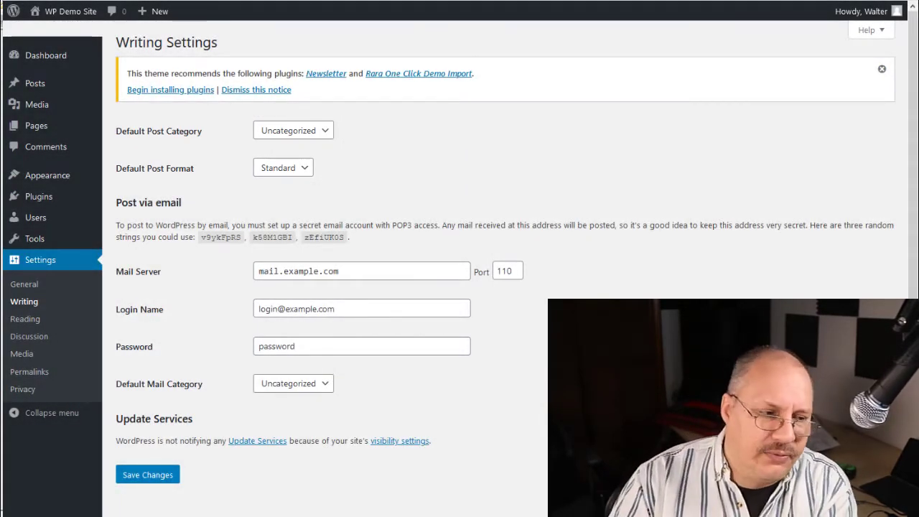
pyautogui.click(332, 133)
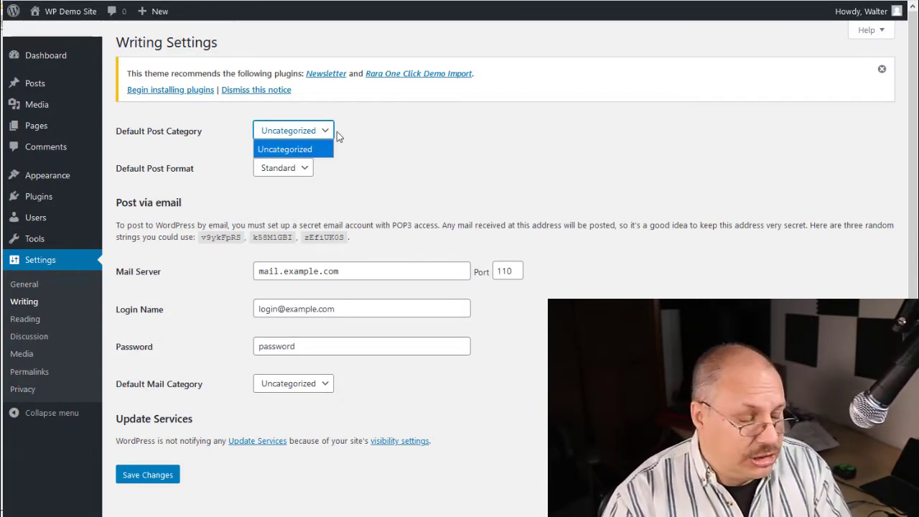
pyautogui.click(408, 147)
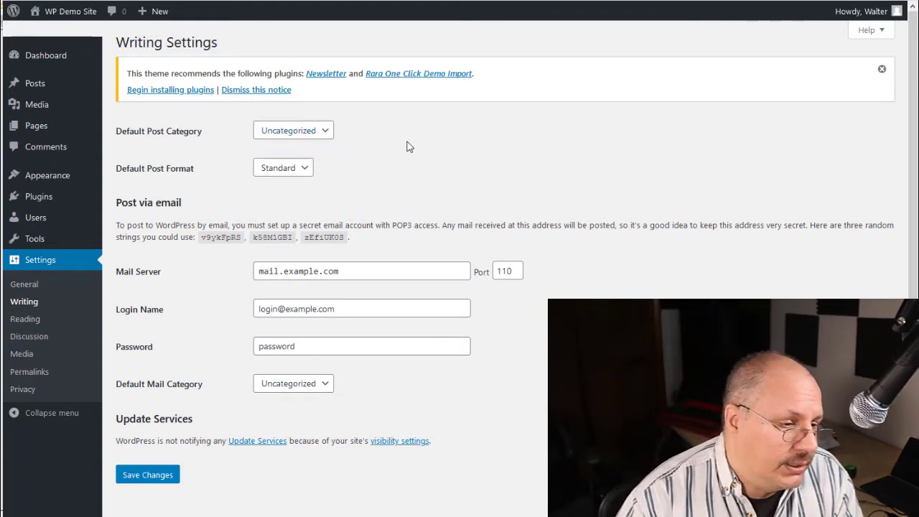
pyautogui.click(308, 170)
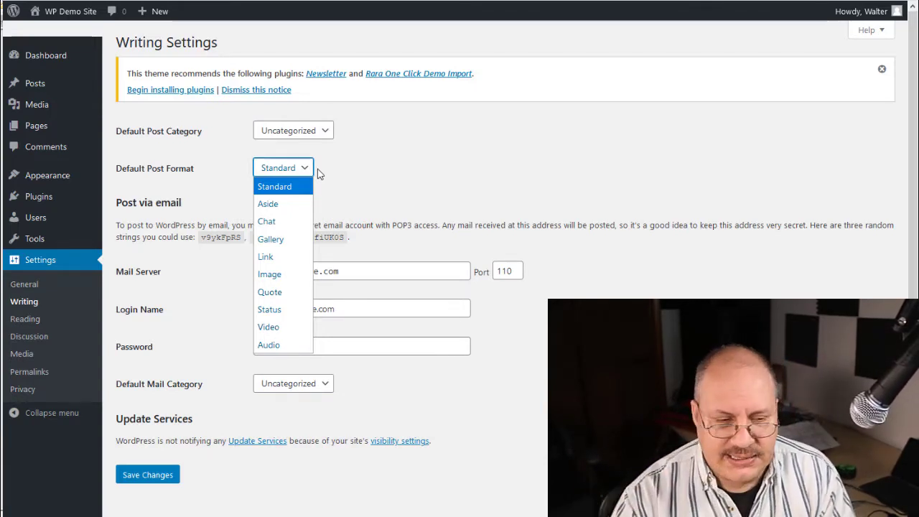
pyautogui.click(476, 189)
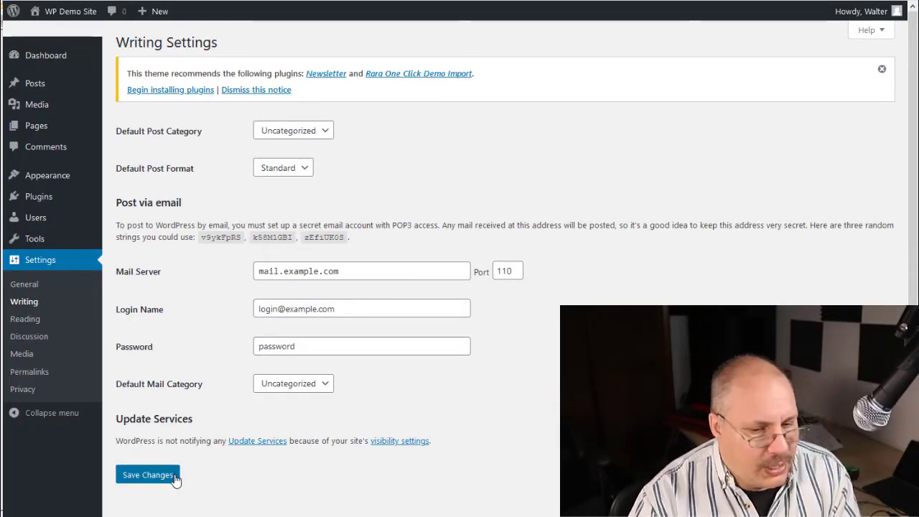
# Open the Reading settings
pyautogui.click(25, 319)
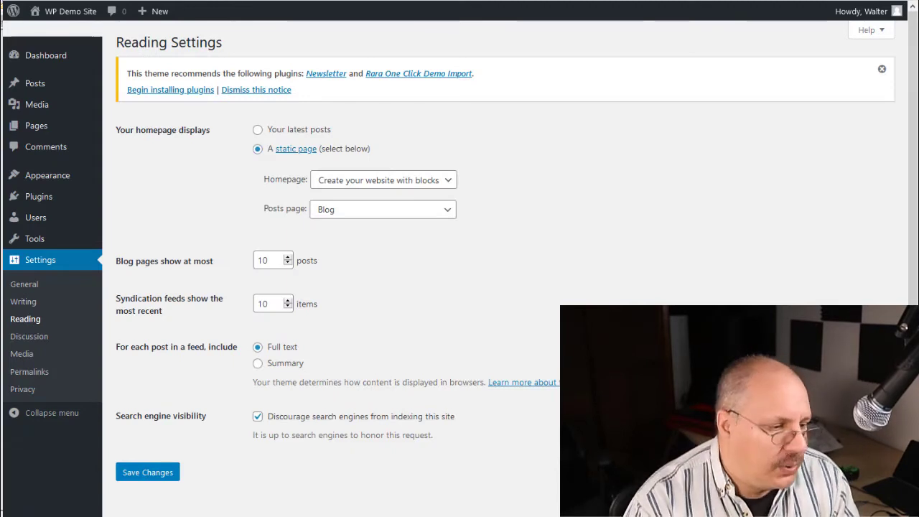